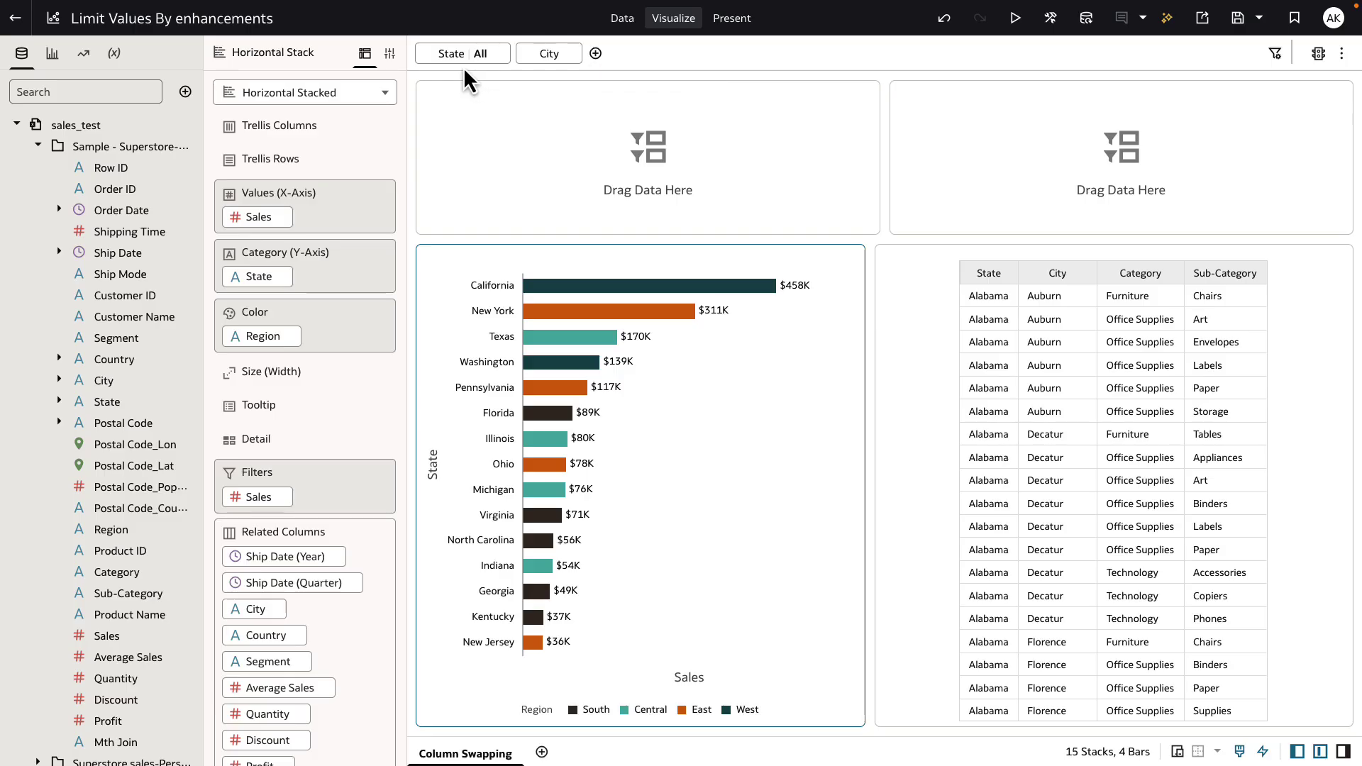
Narrow the top-left filter panel beside the empty top-right panel, then open City's value list.
left_click(530, 136)
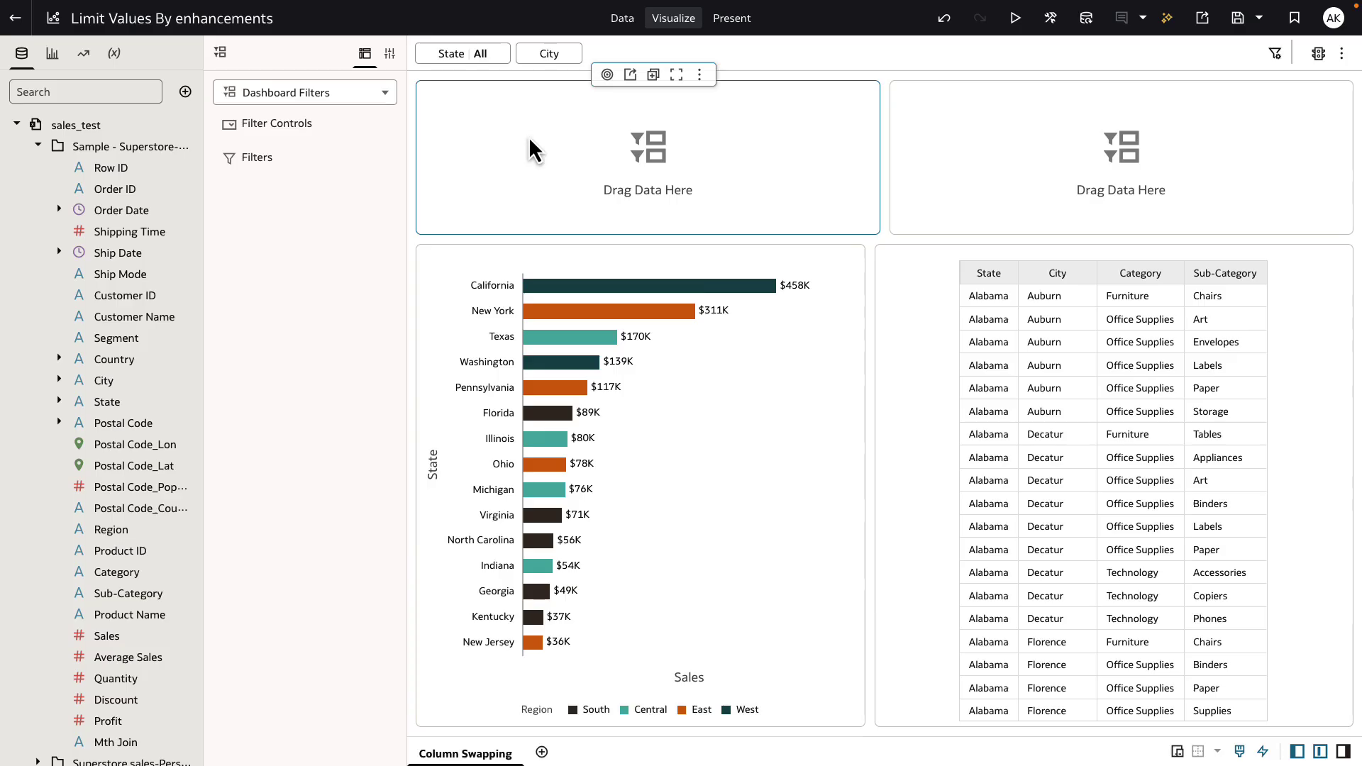
left_click(914, 158)
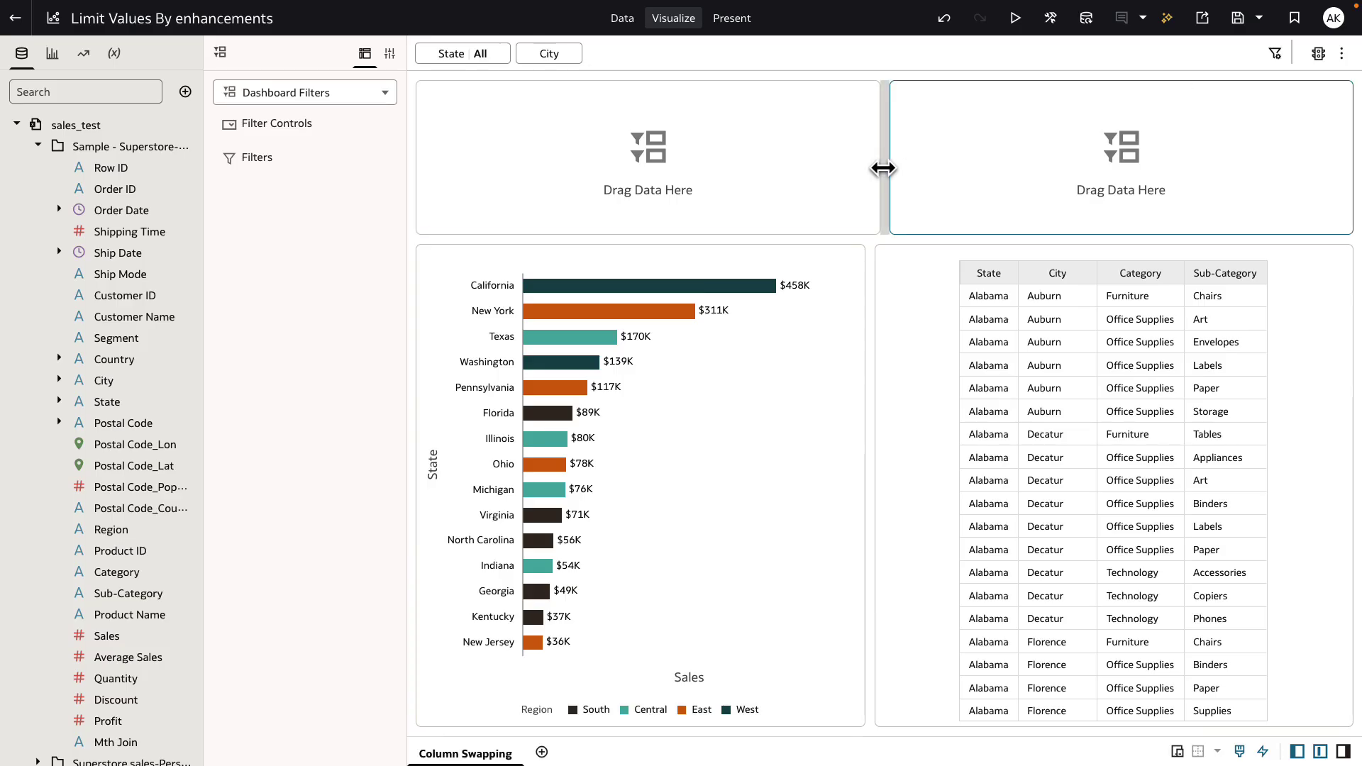
left_click_drag(885, 173, 876, 177)
left_click(448, 493)
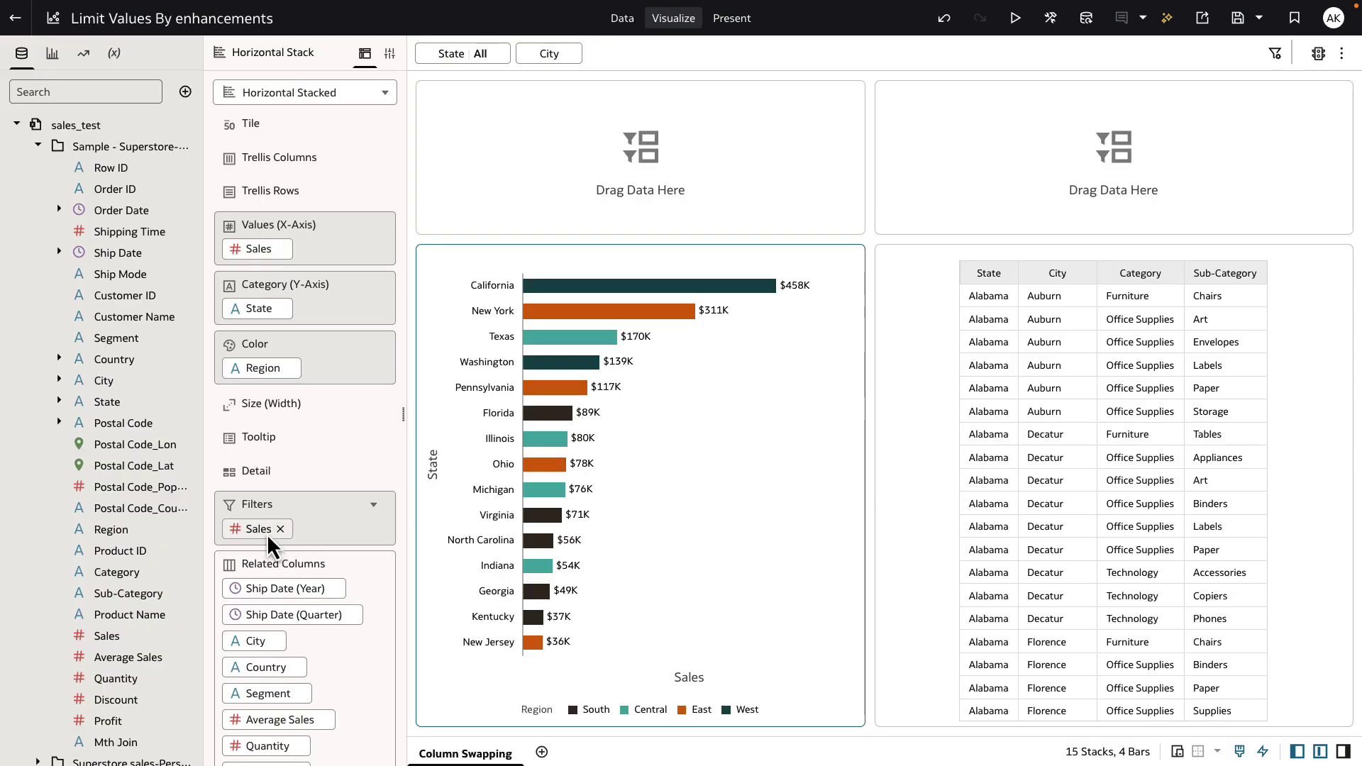
left_click(559, 55)
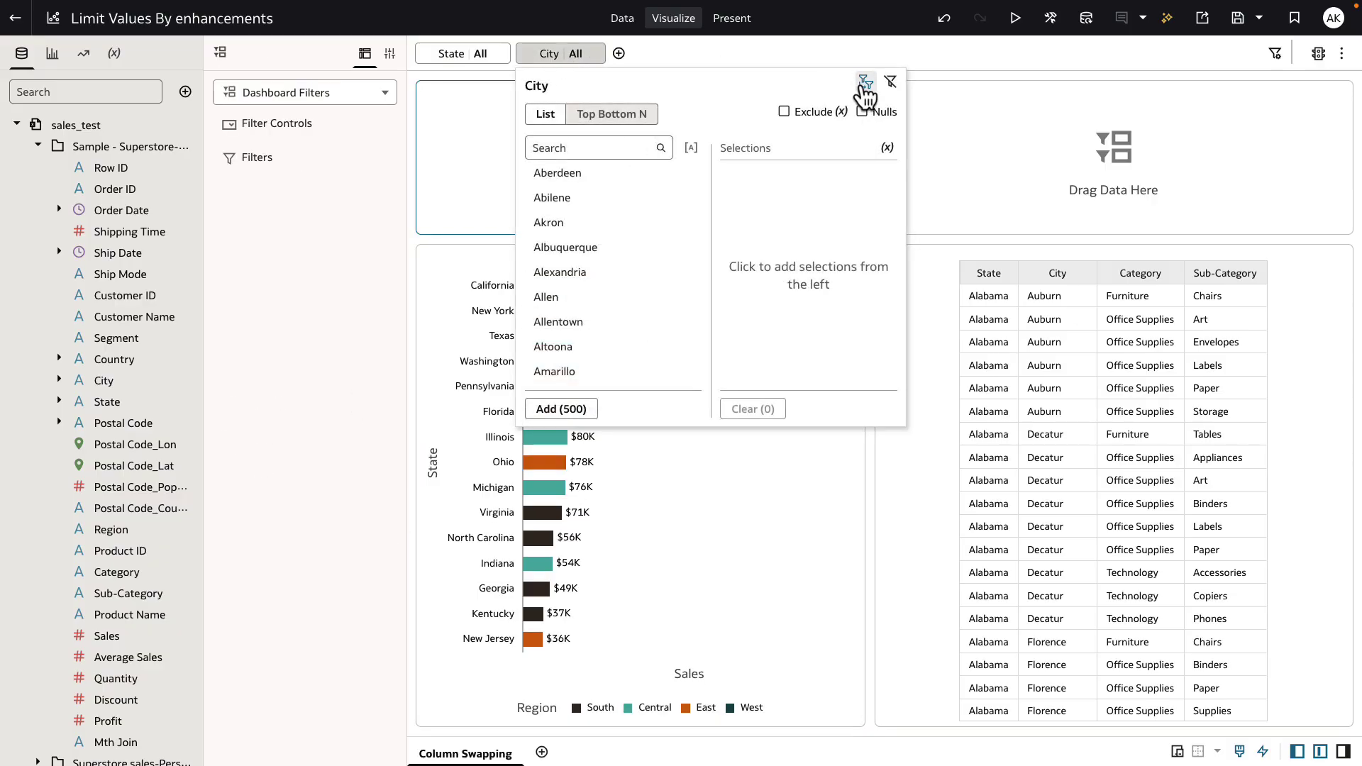
Review City's limit-values choices (Default, Auto, None, State), then open the State list of 49 states.
left_click(865, 84)
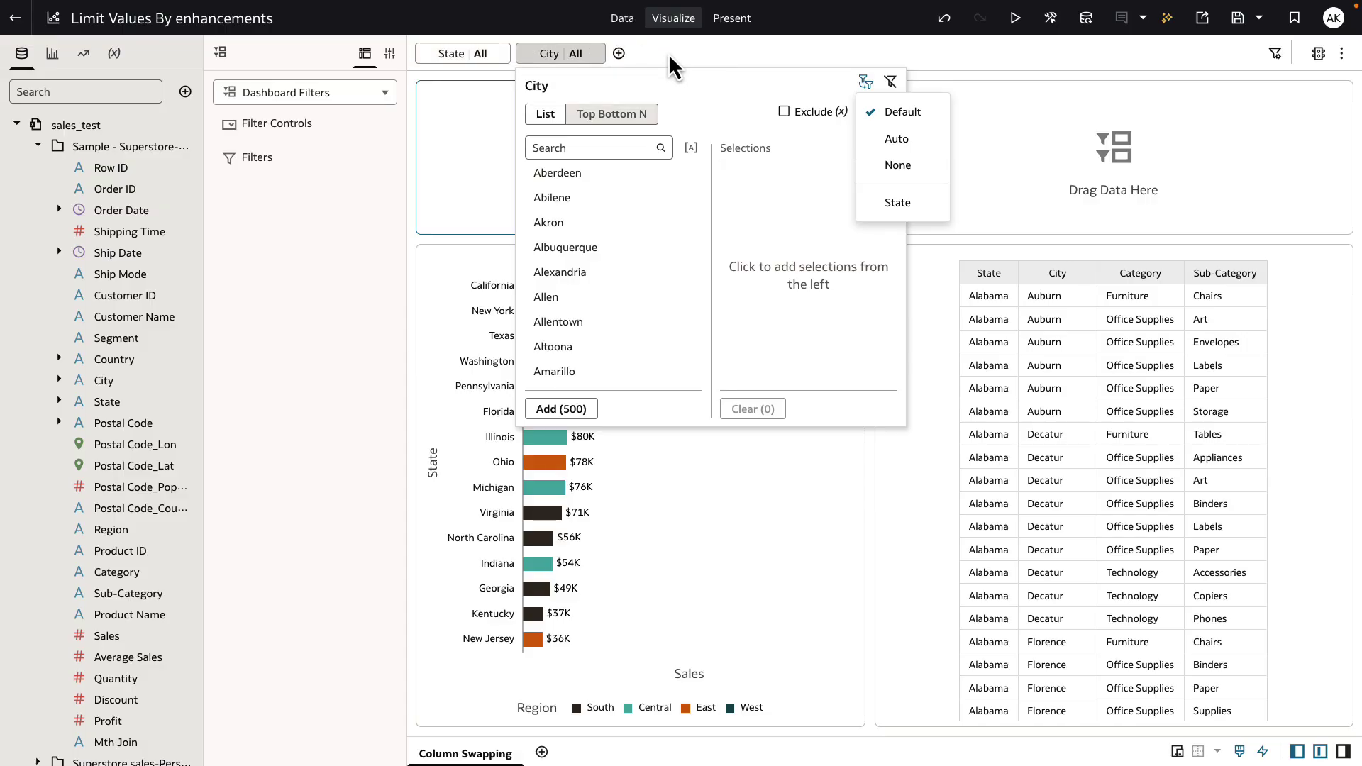
left_click(465, 58)
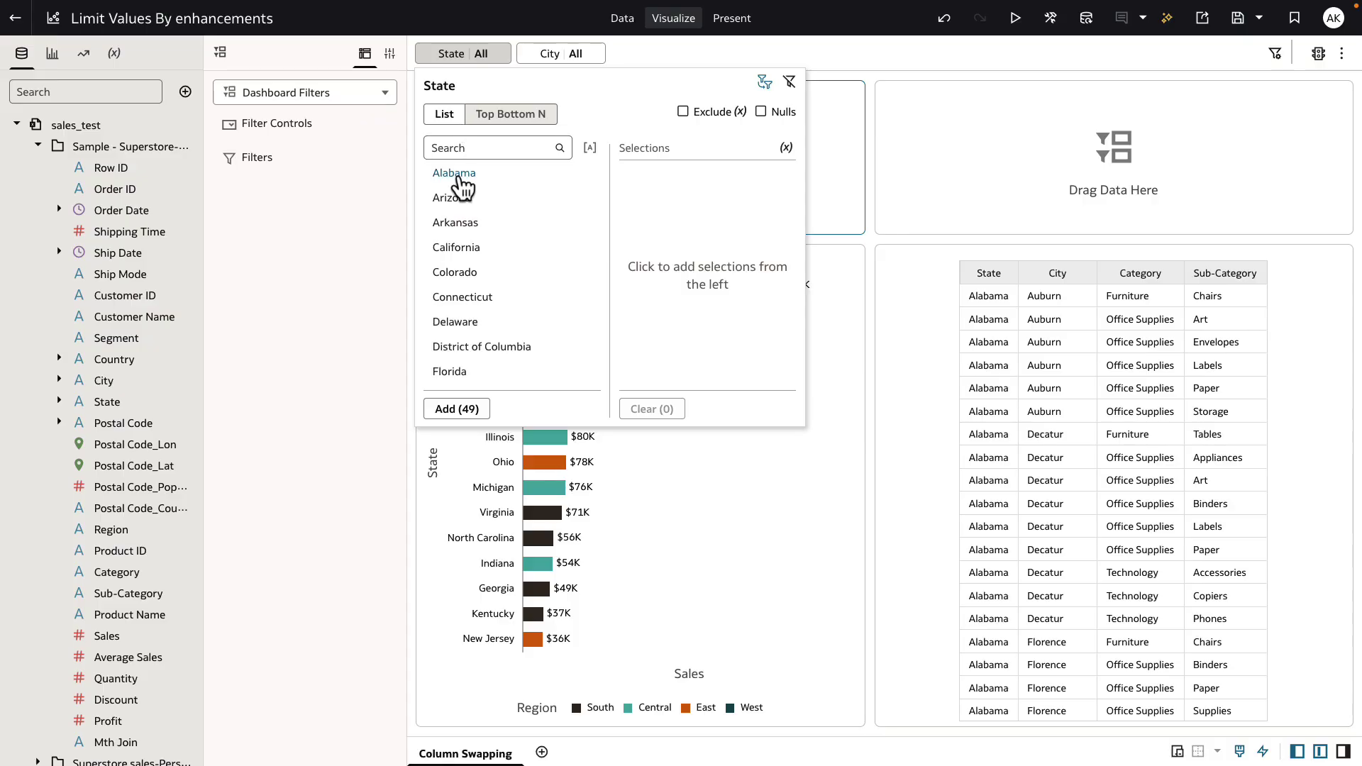
Select California in the State filter, then check the City list and close it unchanged.
left_click(460, 249)
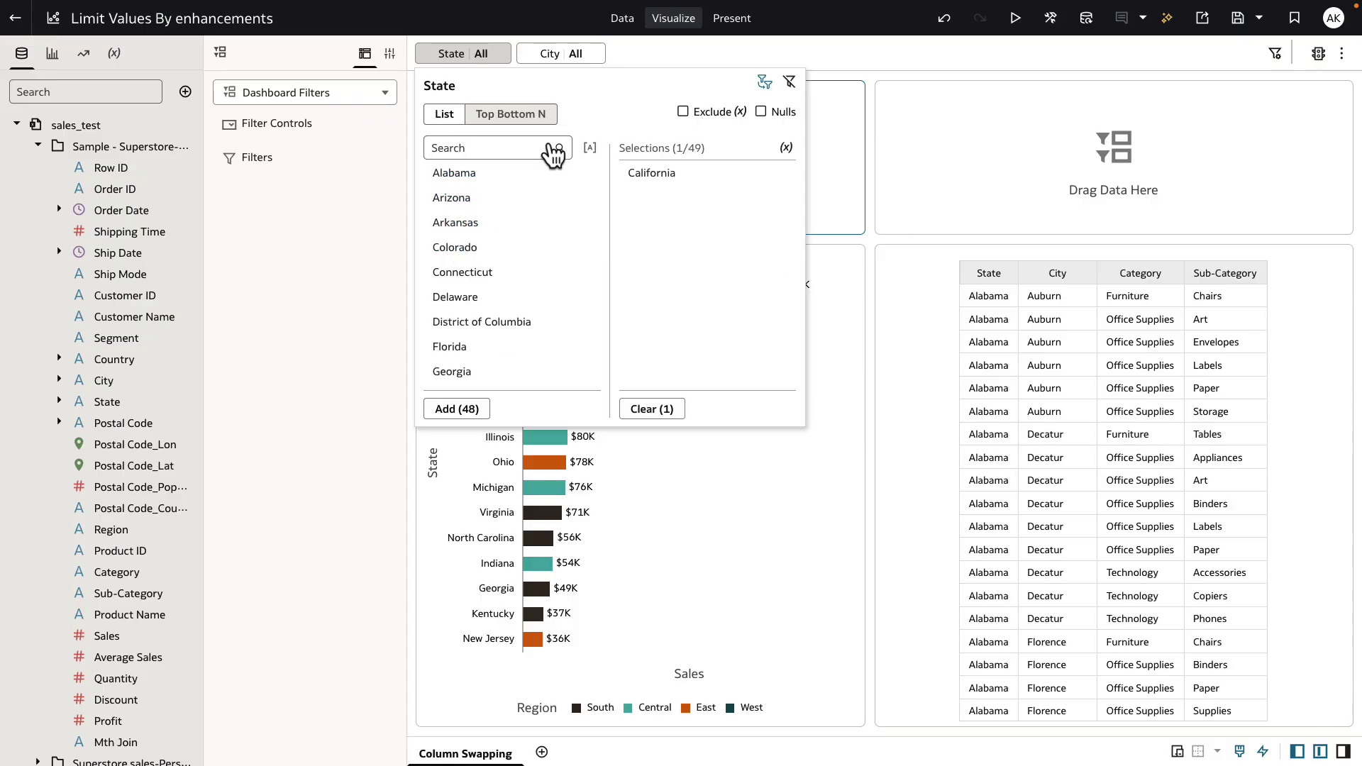
left_click(604, 56)
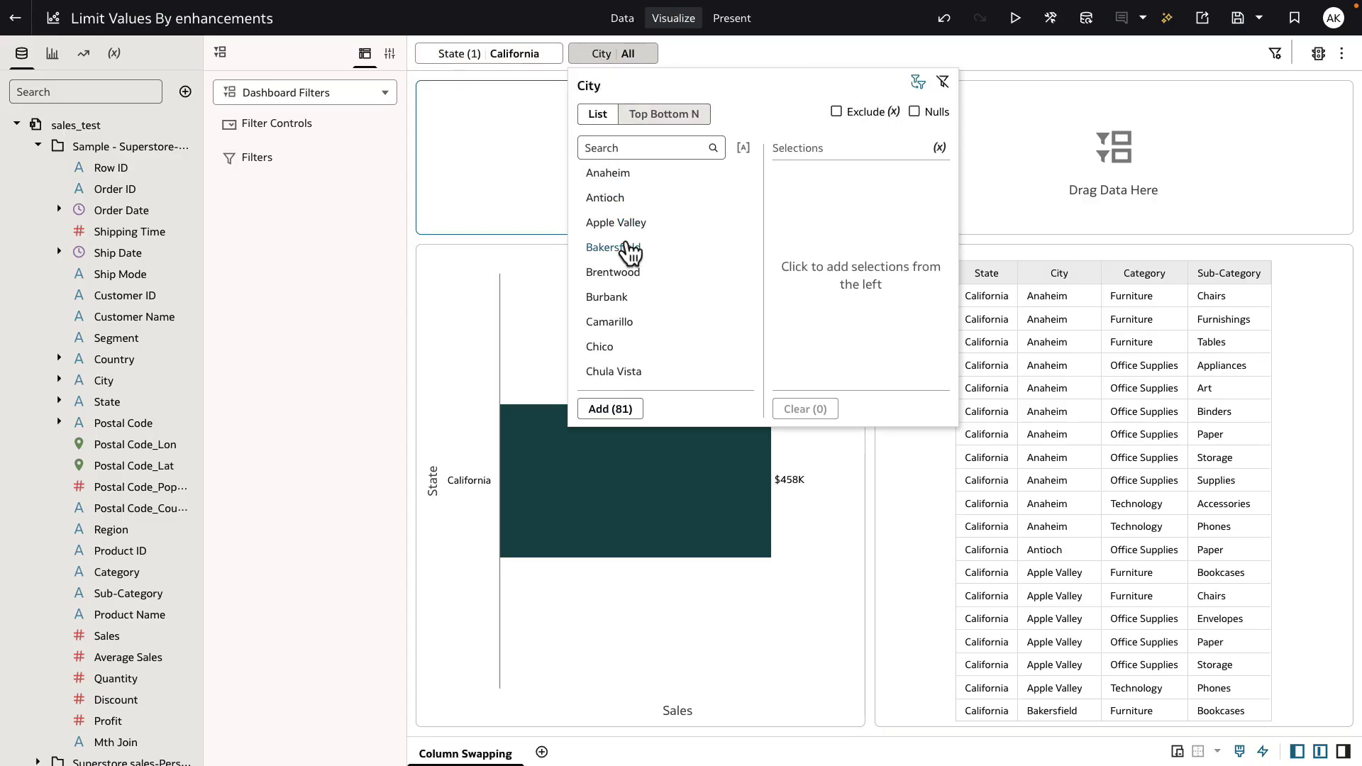
scroll(628, 252, "down", 3)
scroll(629, 253, "up", 2)
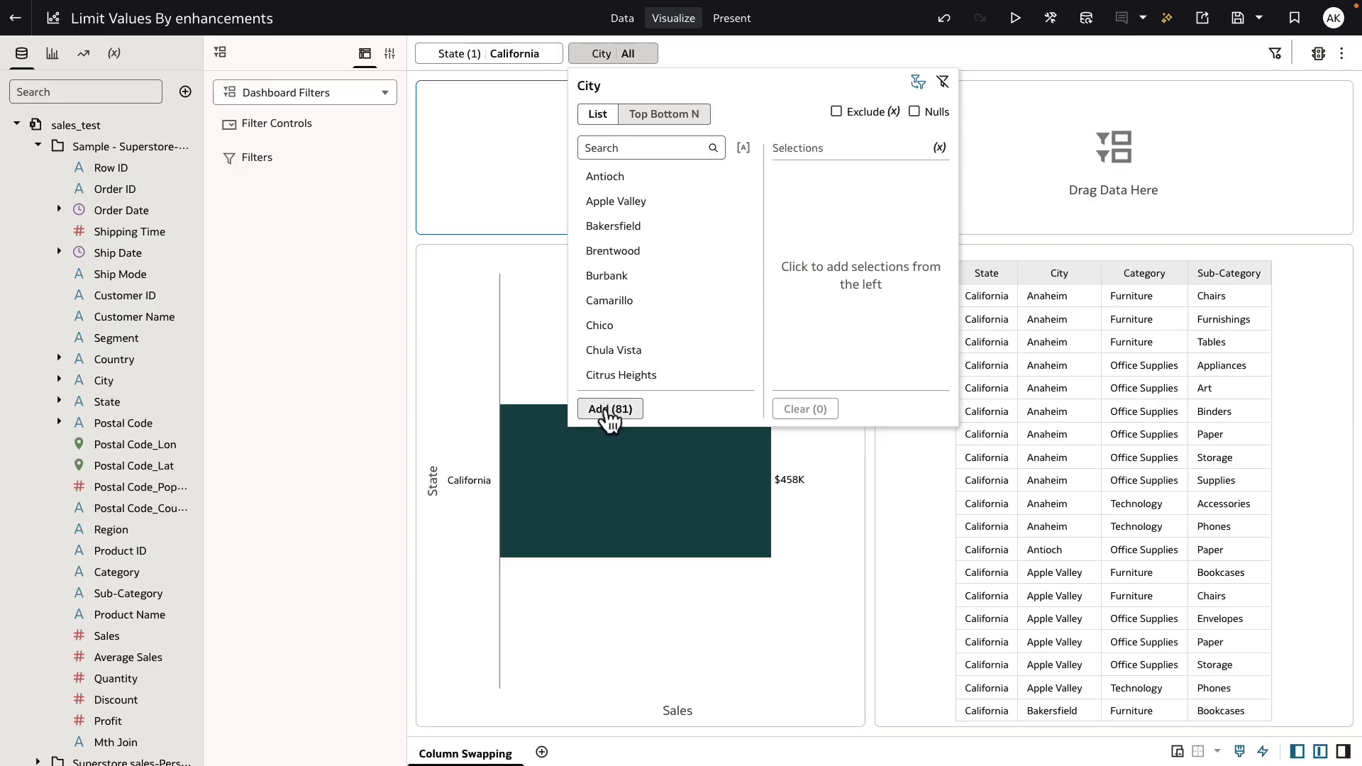
left_click(513, 146)
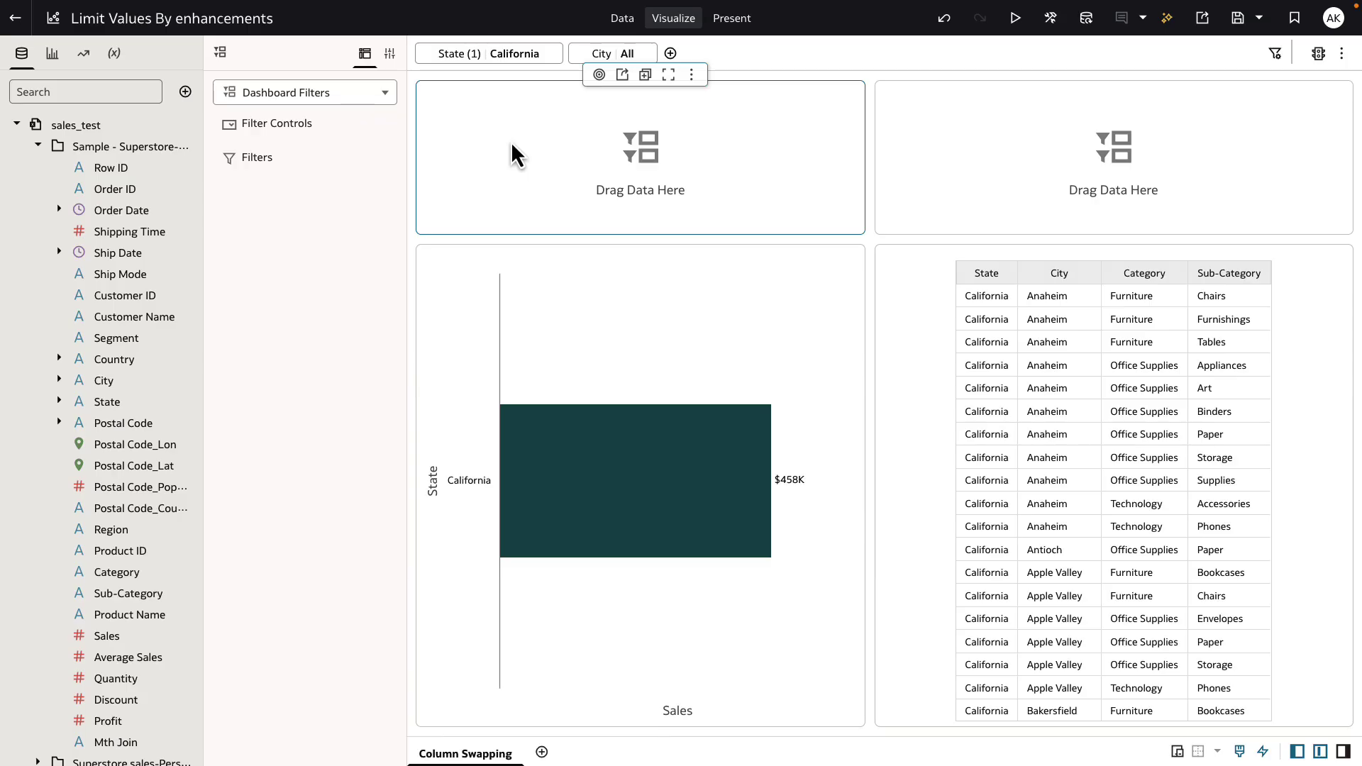
Drag Category and Sub-Category into the top-left filter panel and check Sub-Category's Default limit-values setting.
left_click(138, 576)
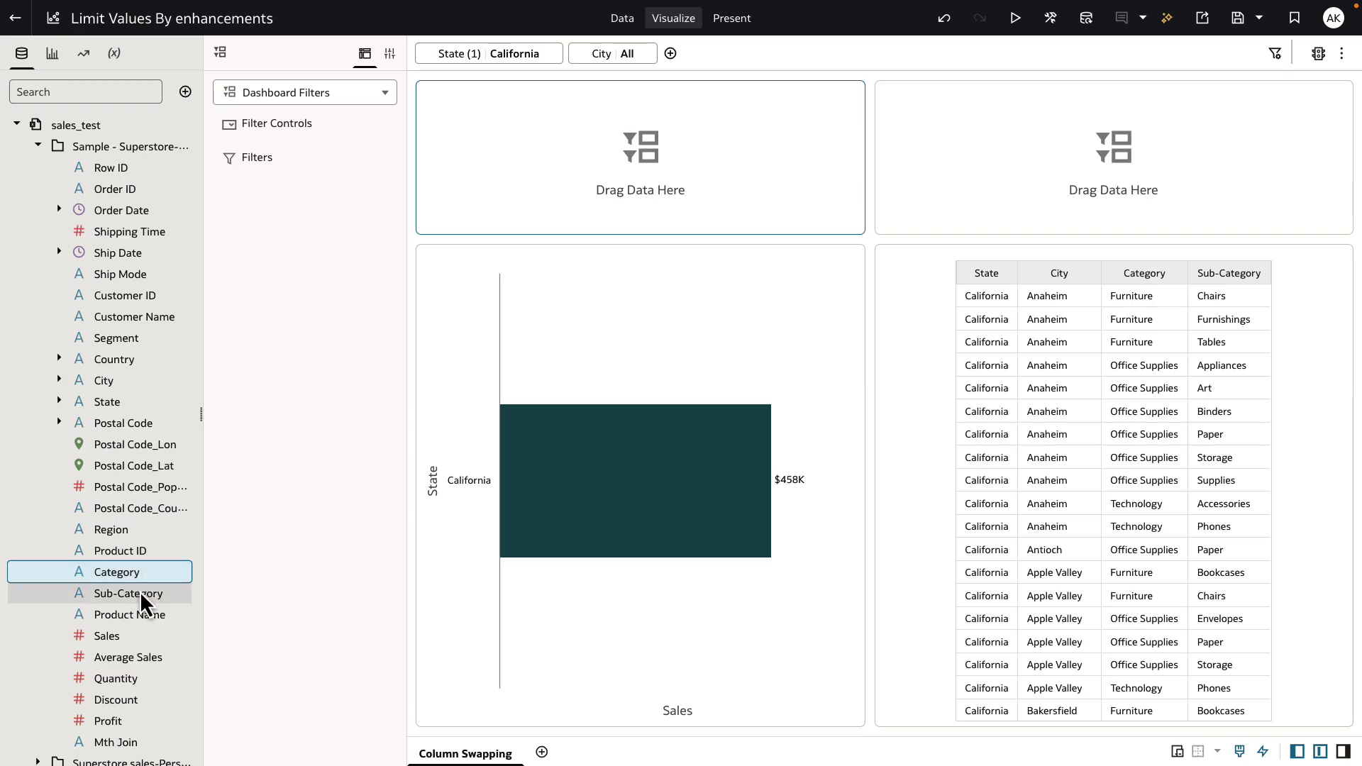
left_click(140, 591, "ctrl")
left_click_drag(140, 590, 521, 162)
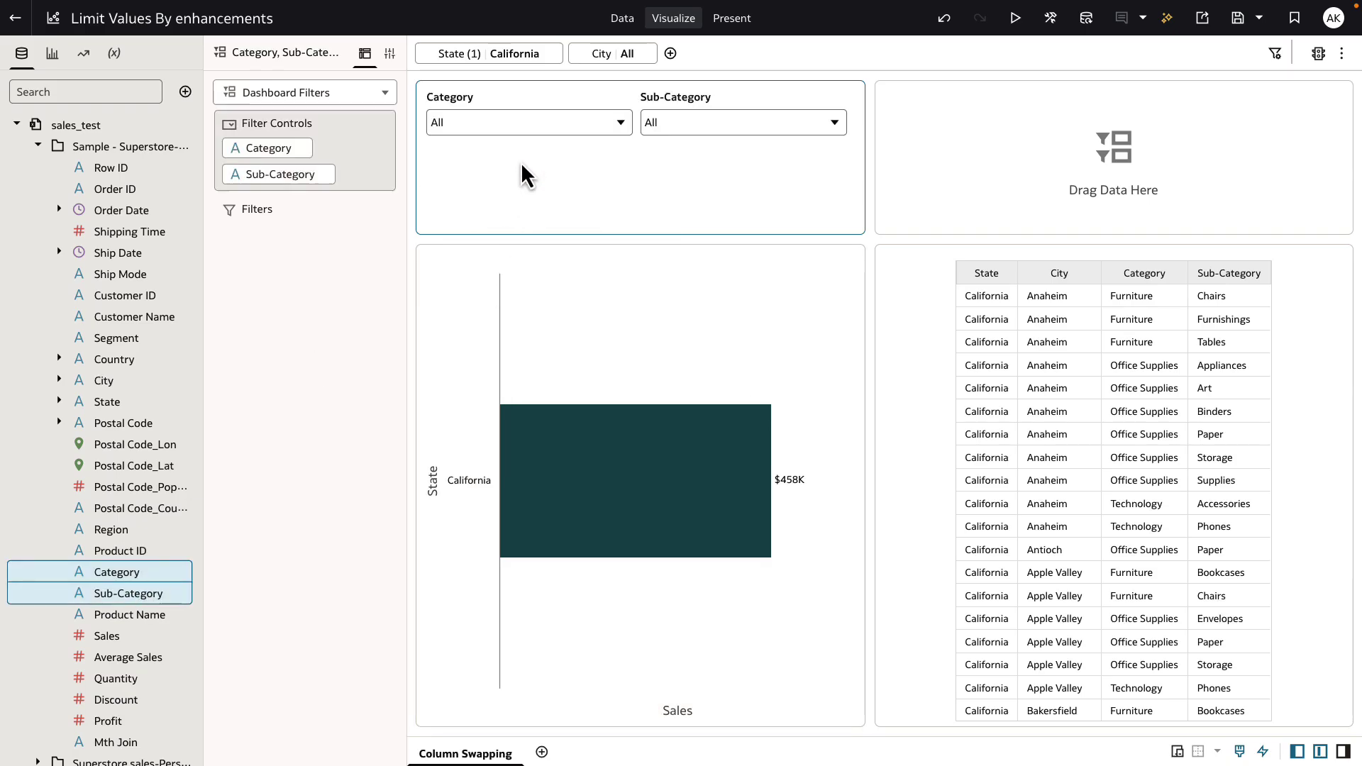
left_click(686, 132)
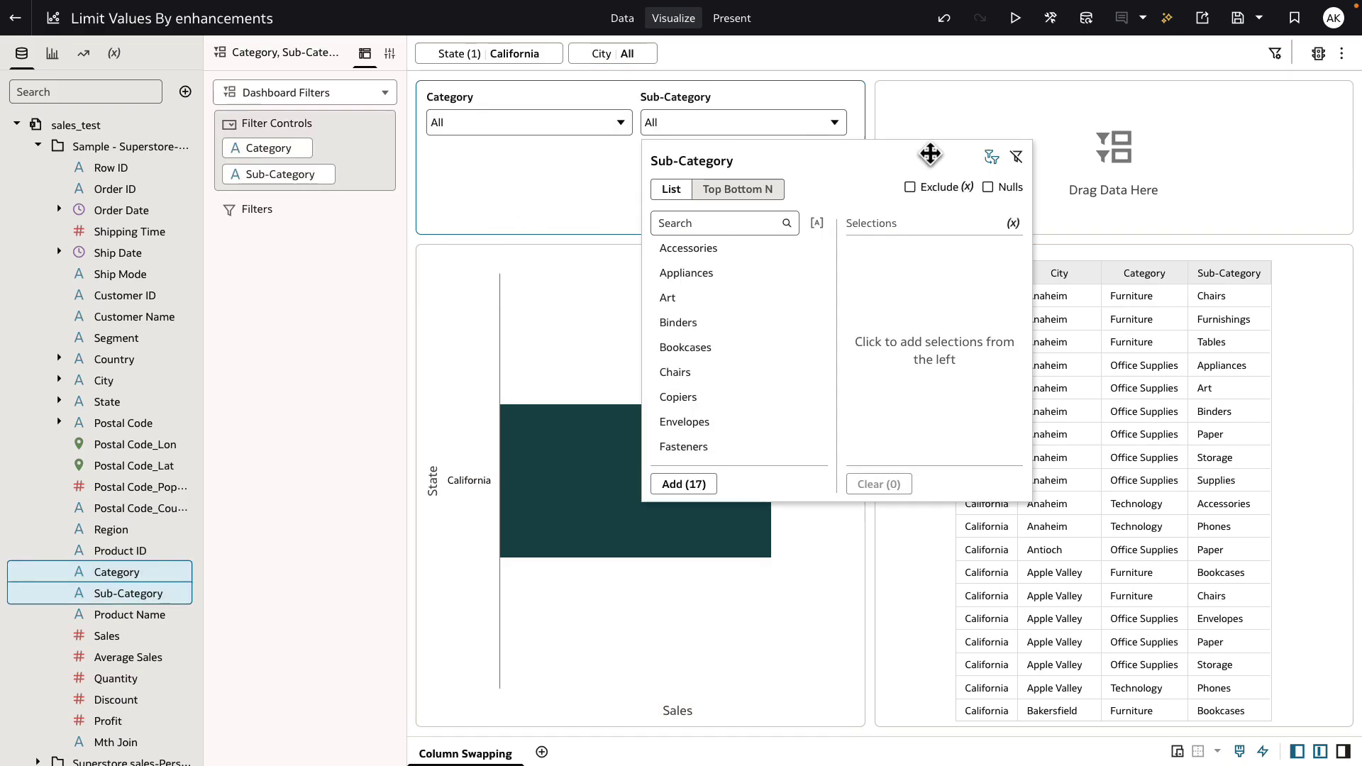
left_click(990, 157)
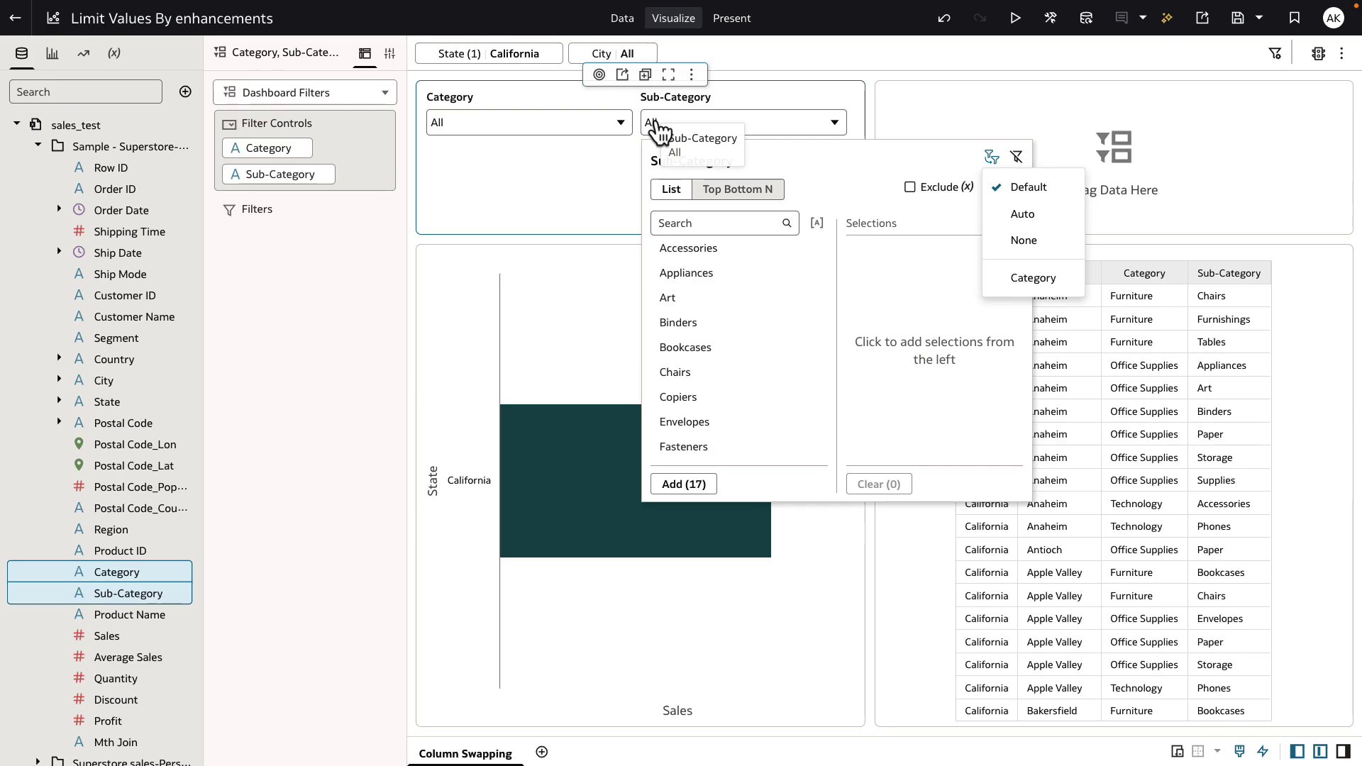
Move Sub-Category into the empty top-right panel and confirm its limit values stay on Default.
left_click(287, 184)
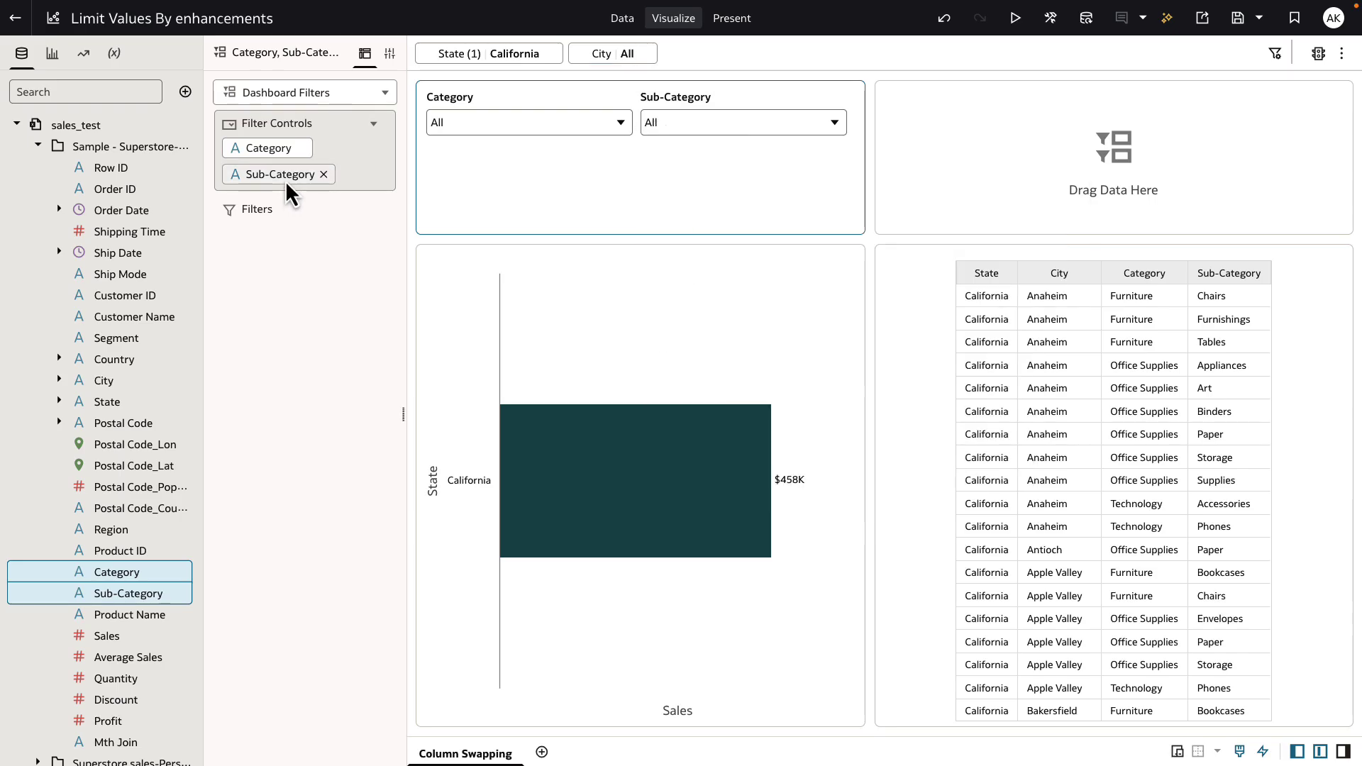
left_click_drag(285, 181, 974, 146)
left_click(974, 145)
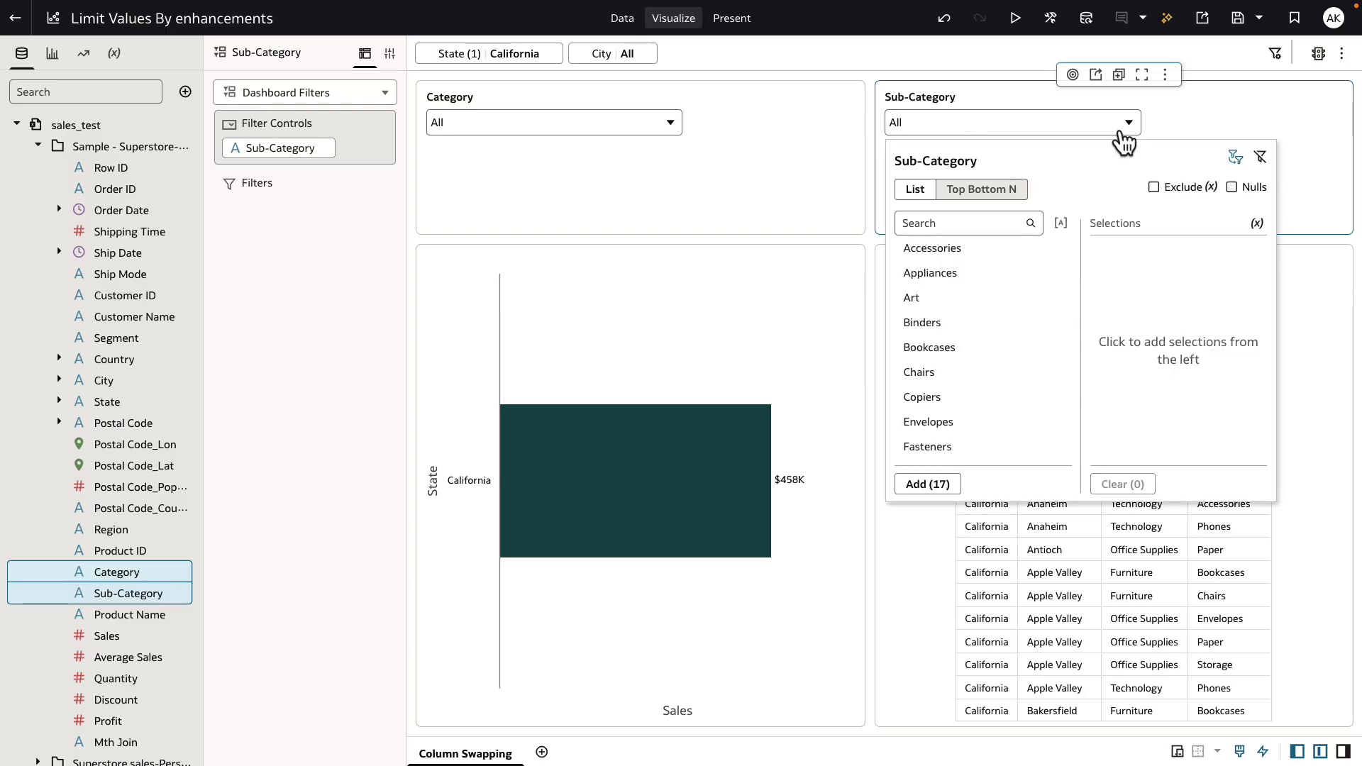
left_click(1235, 158)
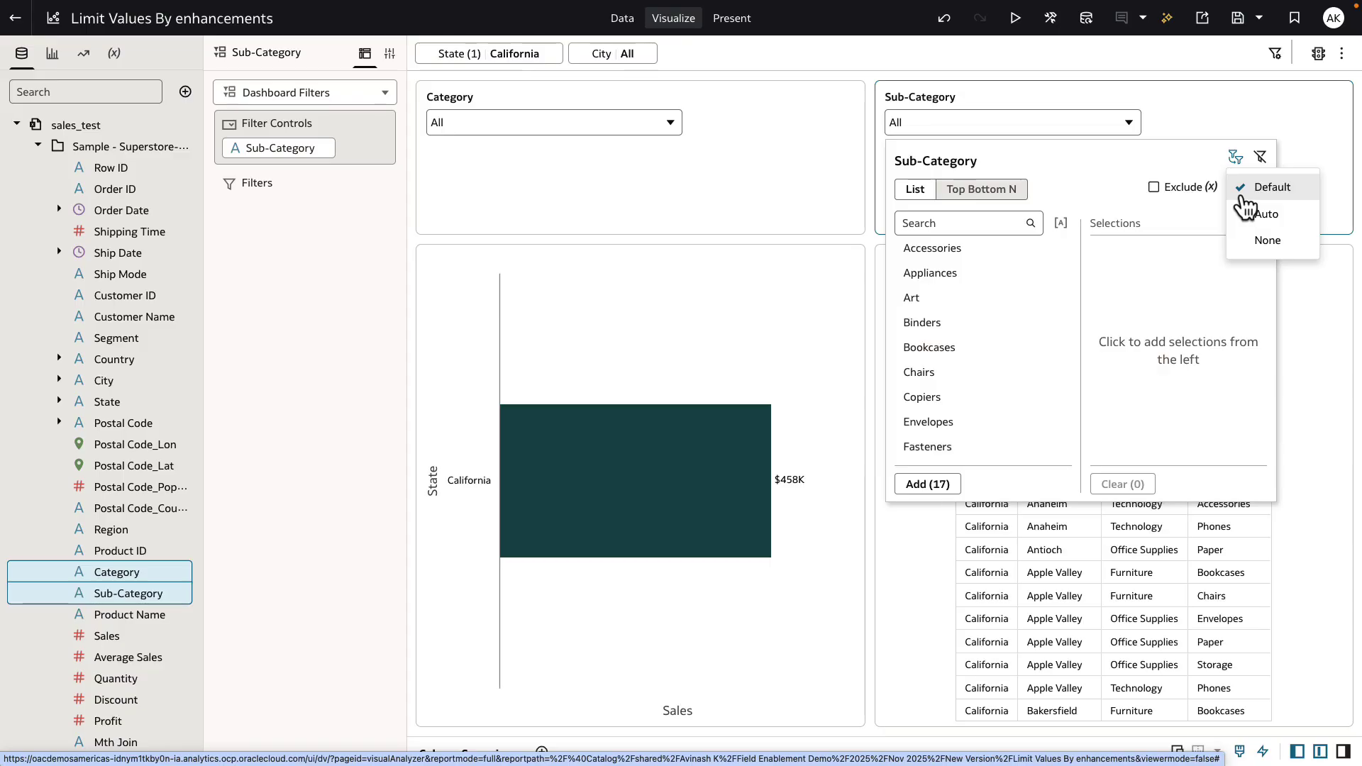
left_click(1244, 196)
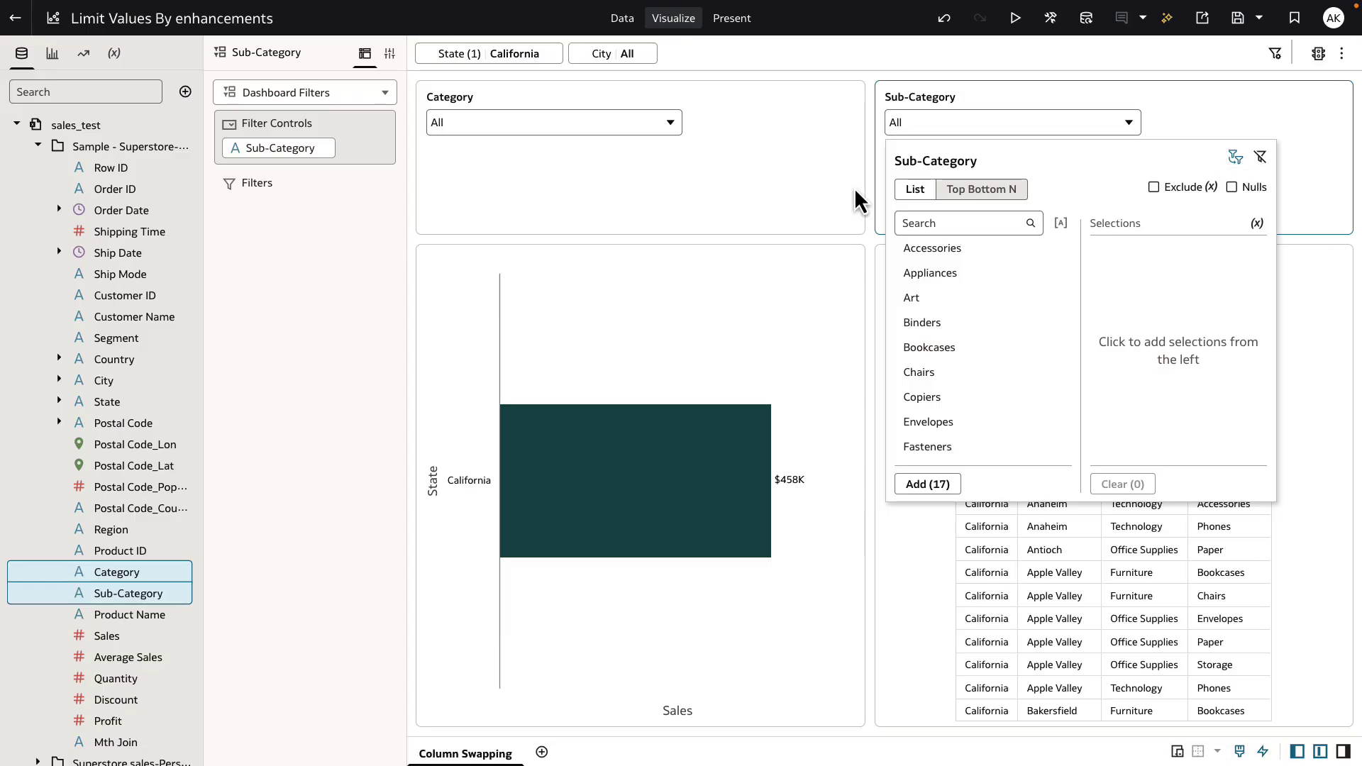
Move the City filter into the top-left panel beside Category and clear California from State.
left_click(854, 191)
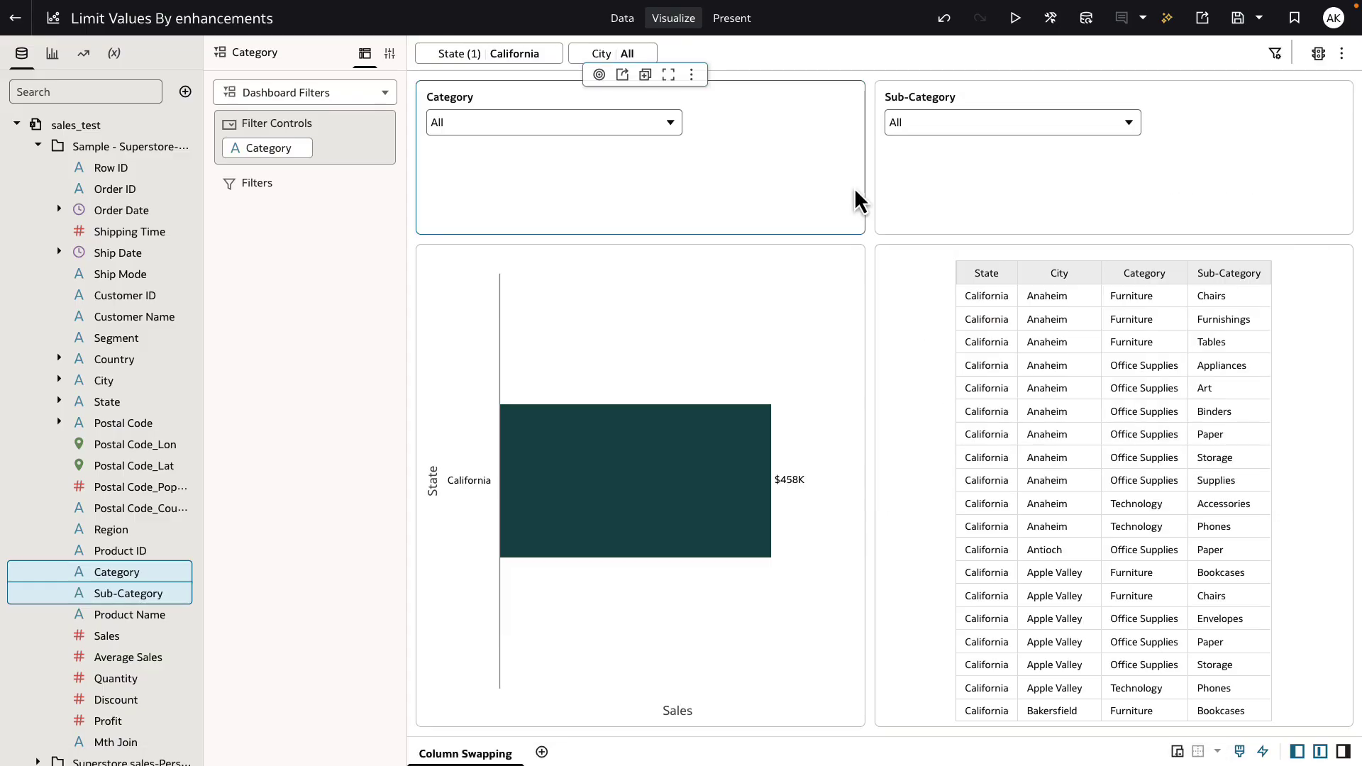
left_click_drag(599, 56, 330, 139)
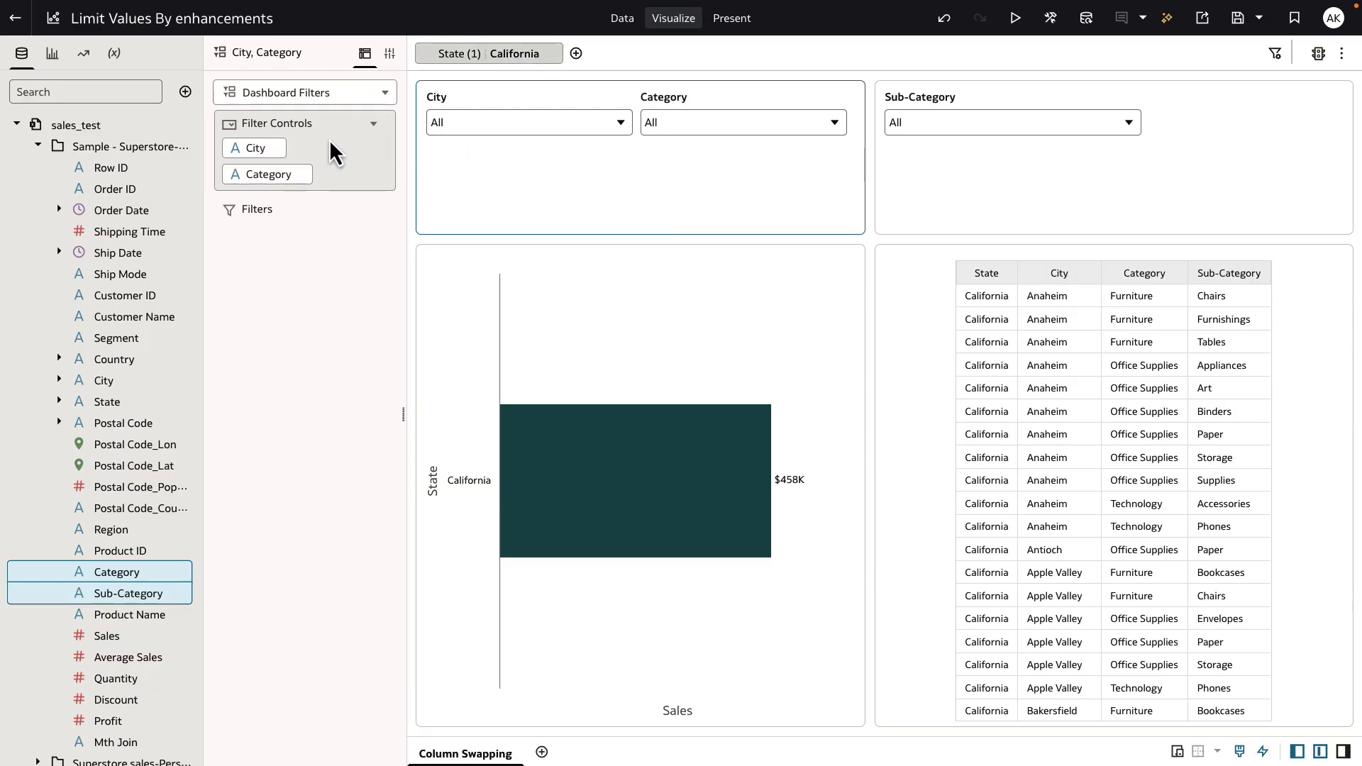
left_click(468, 59)
left_click(652, 174)
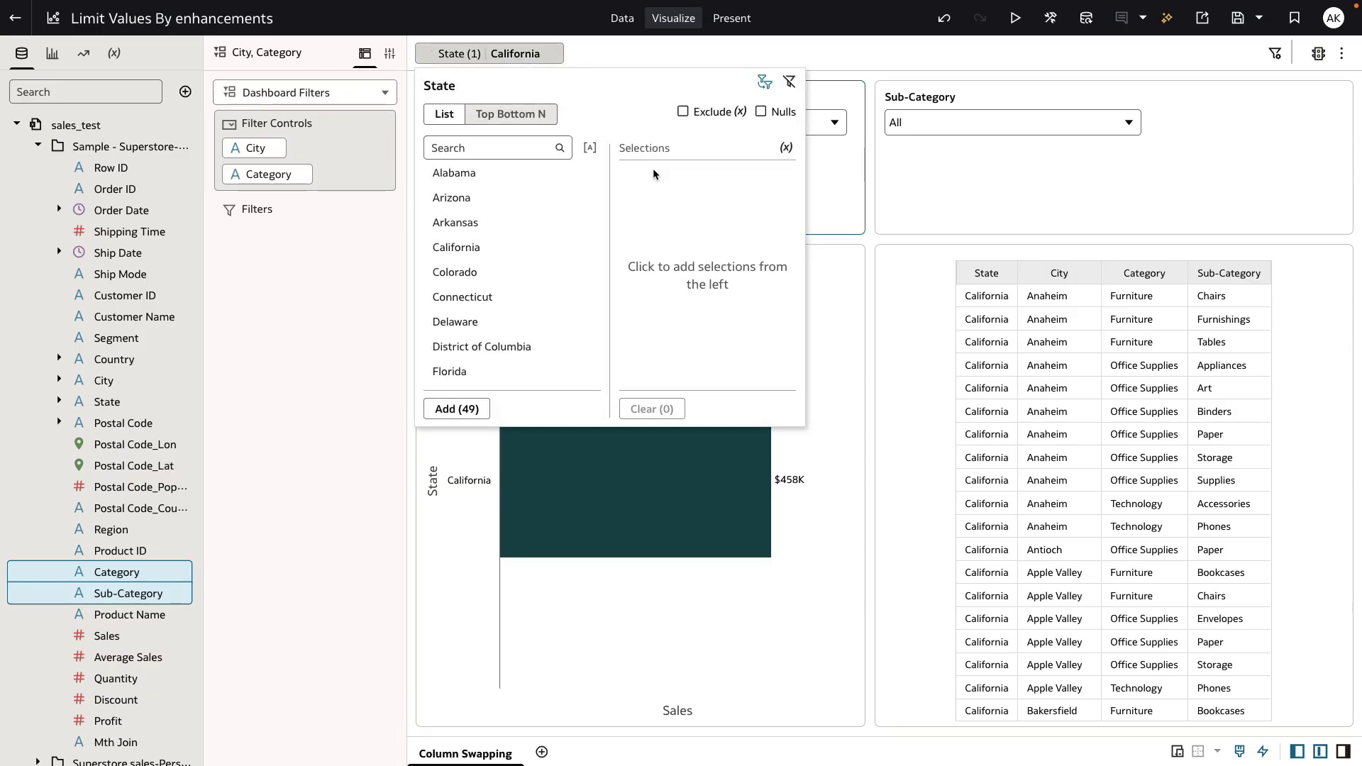
left_click(645, 54)
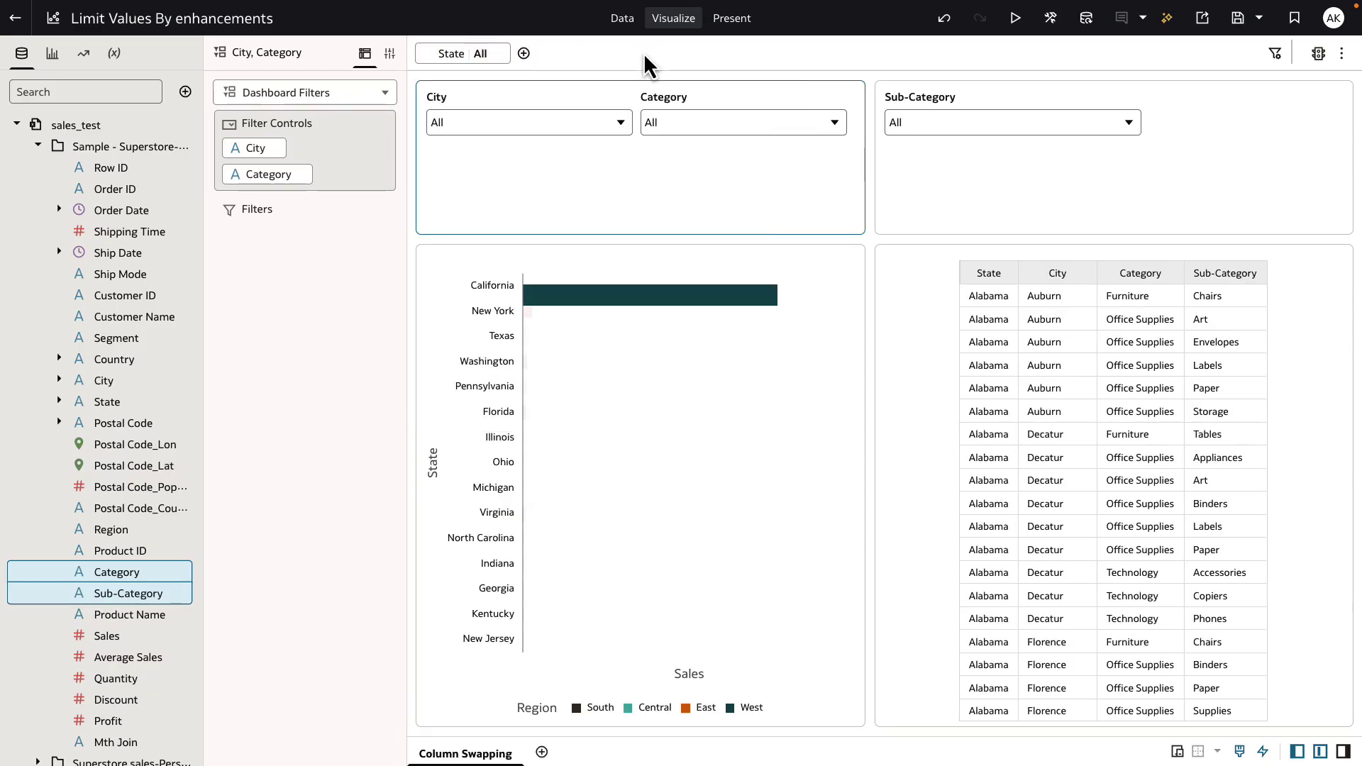
Set the City filter's limit values to None.
left_click(480, 123)
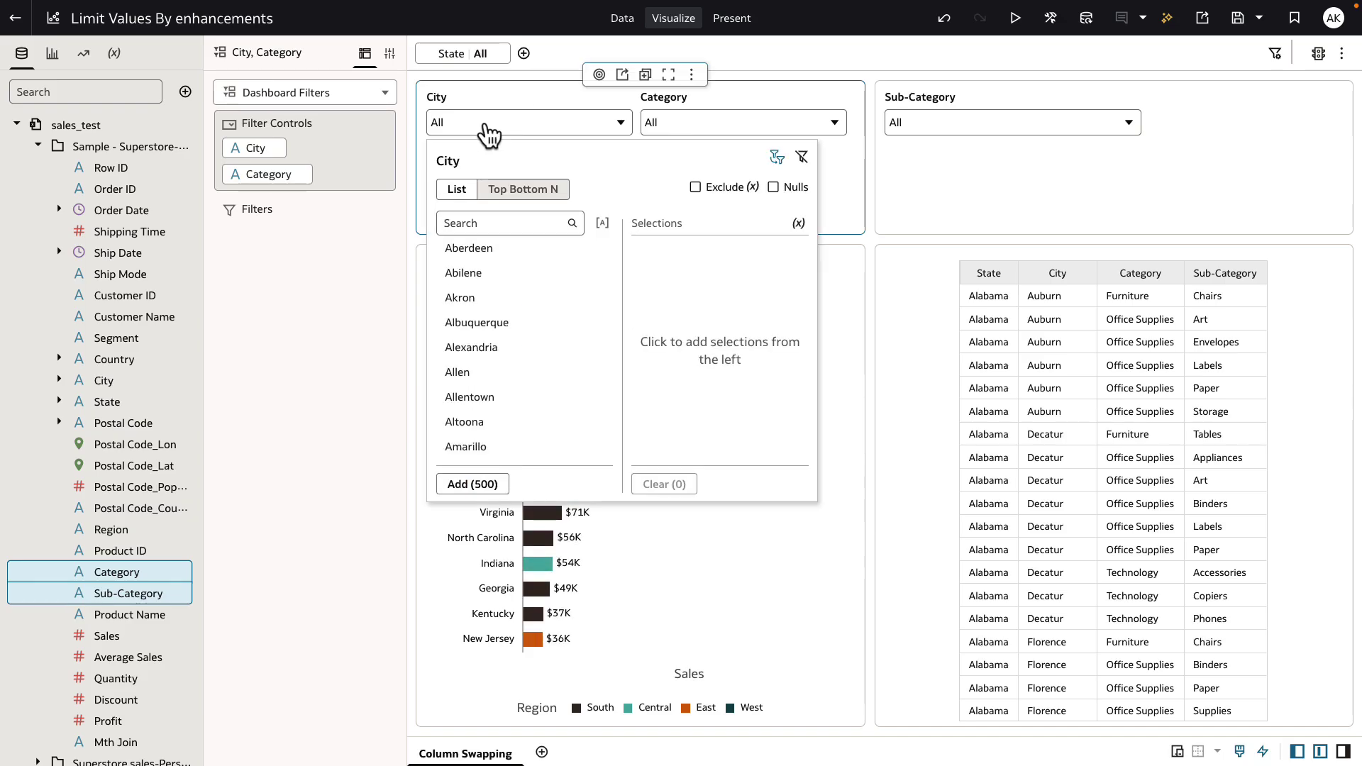
left_click(778, 156)
left_click(804, 242)
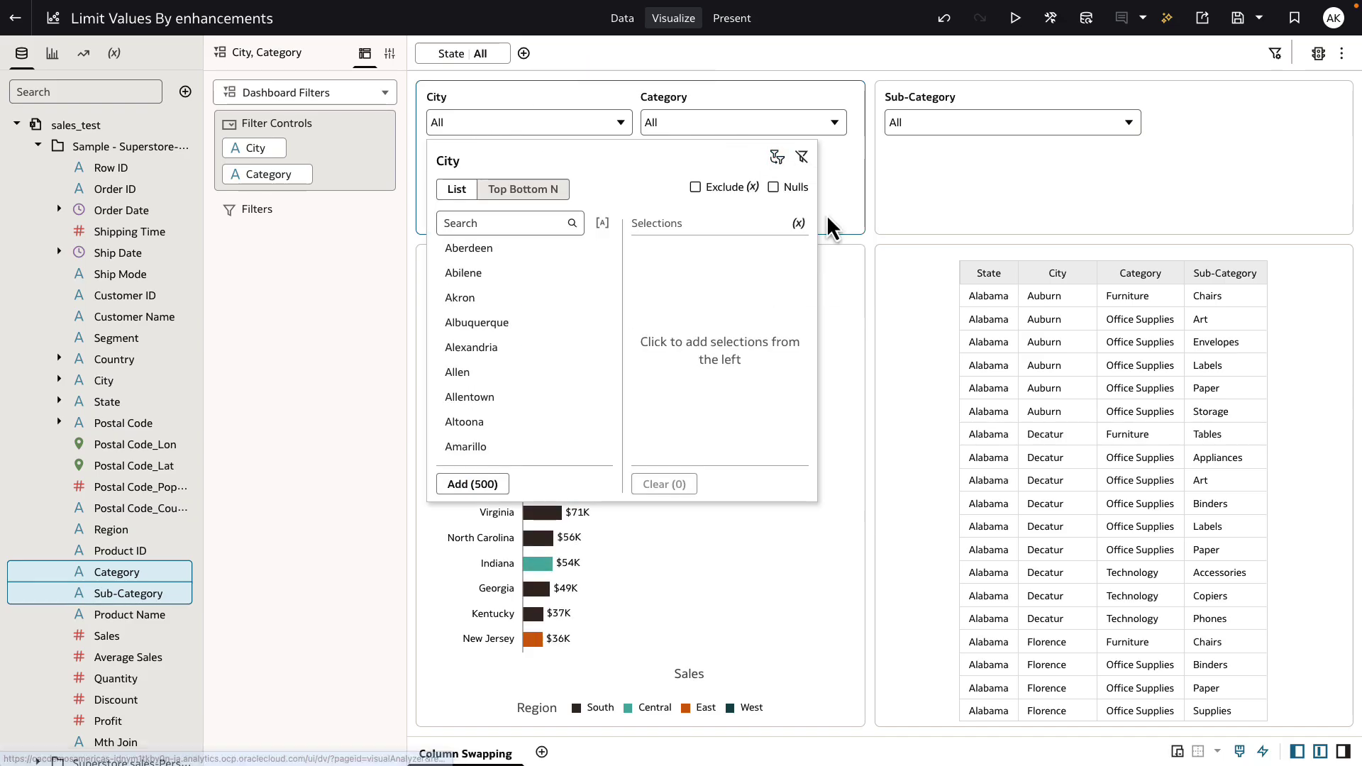
left_click(839, 221)
Reselect California in the State filter so the chart and table show California only.
left_click(481, 70)
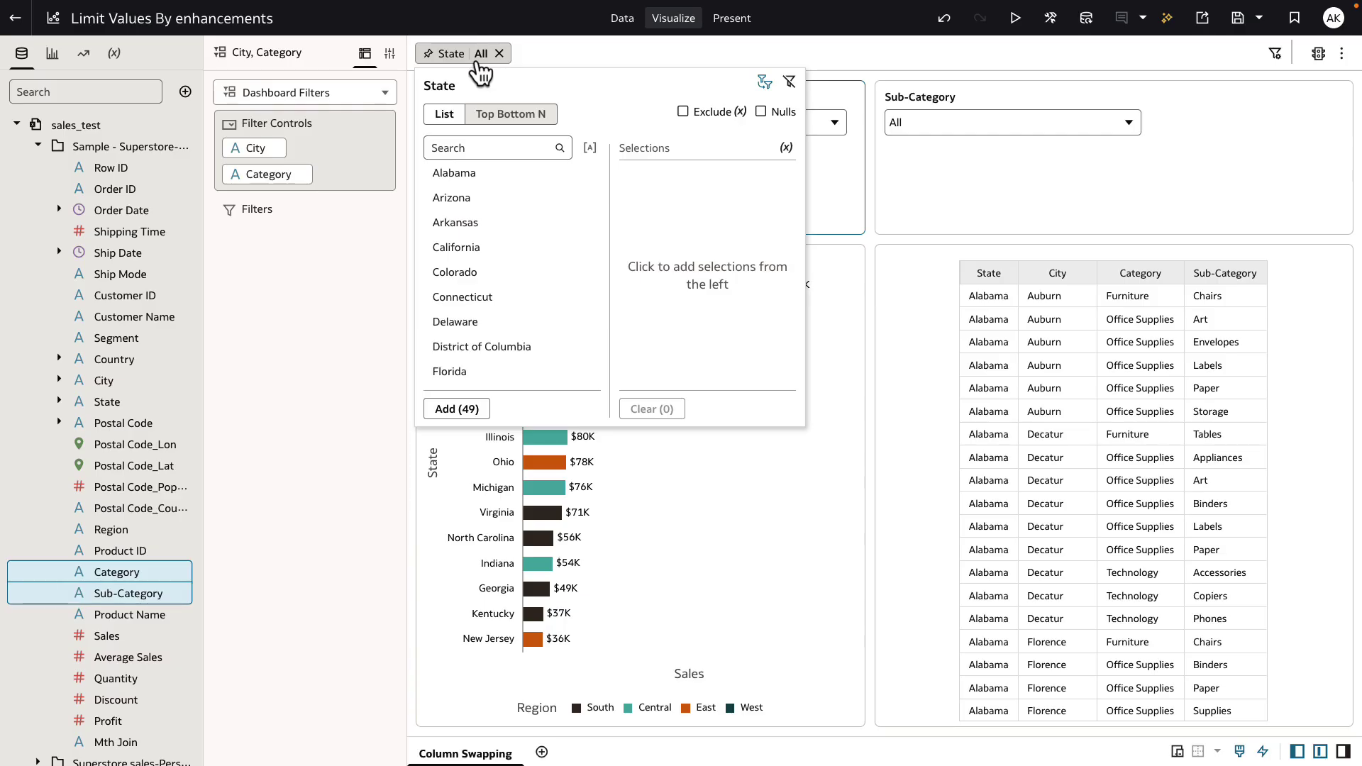
left_click(489, 250)
left_click(835, 184)
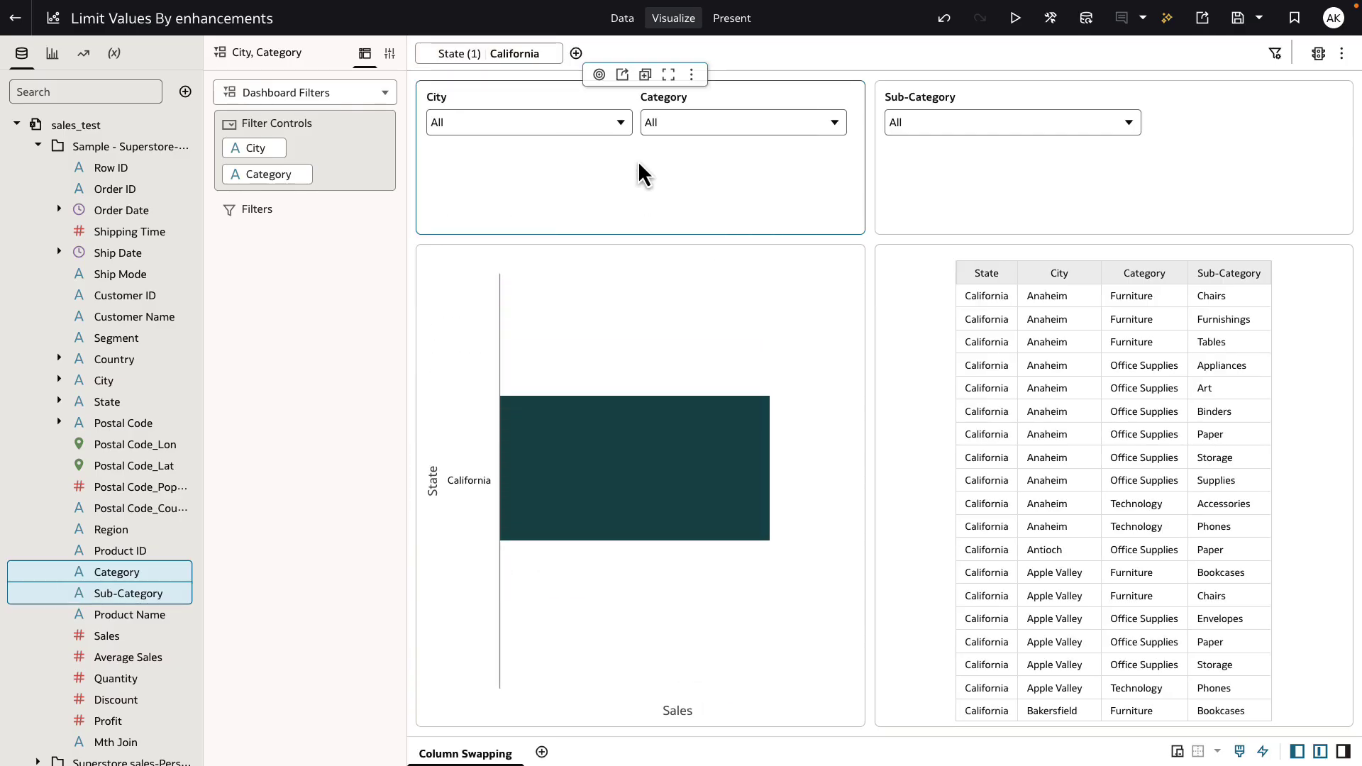
Open the City dropdown, now listing 81 California cities from Anaheim onward.
left_click(545, 131)
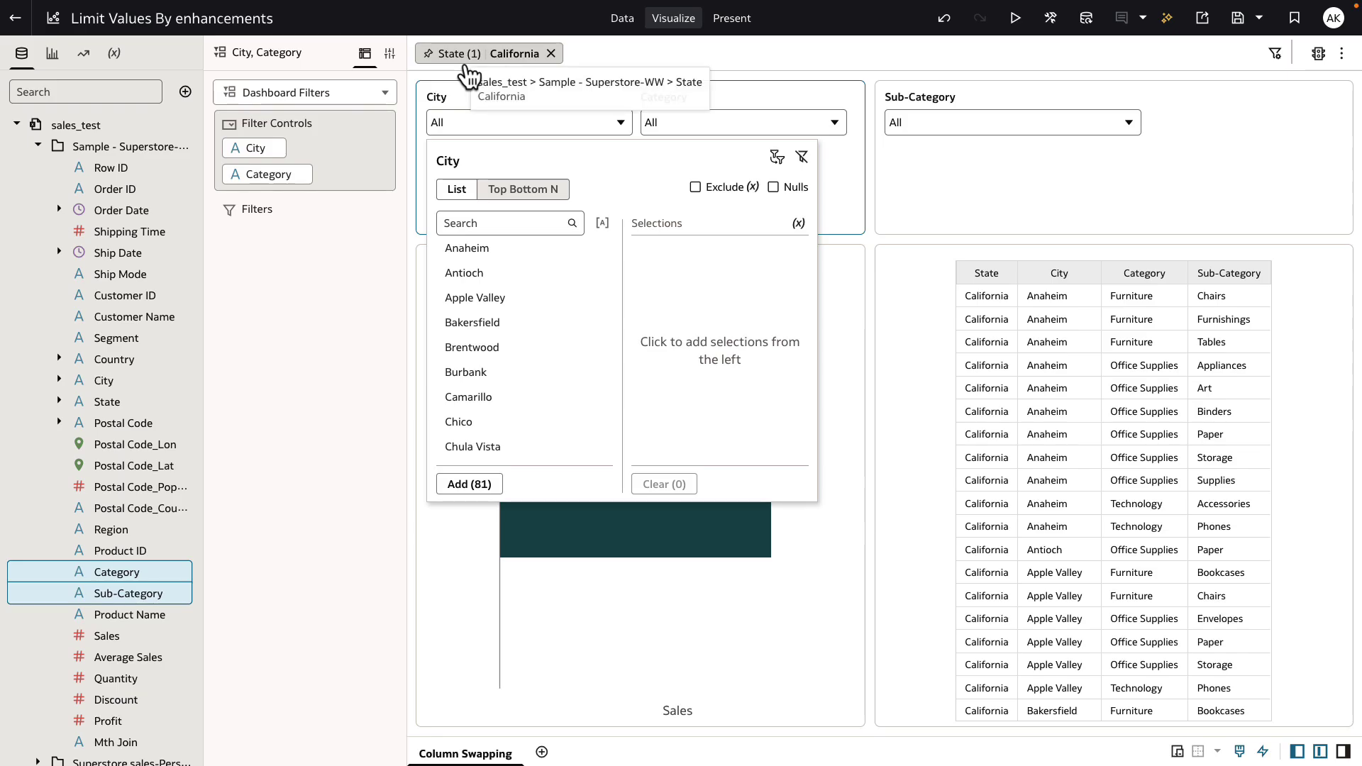
Inspect the City/Category filter's Filter This Viz By settings, then open City's list of all 500 cities.
left_click(389, 55)
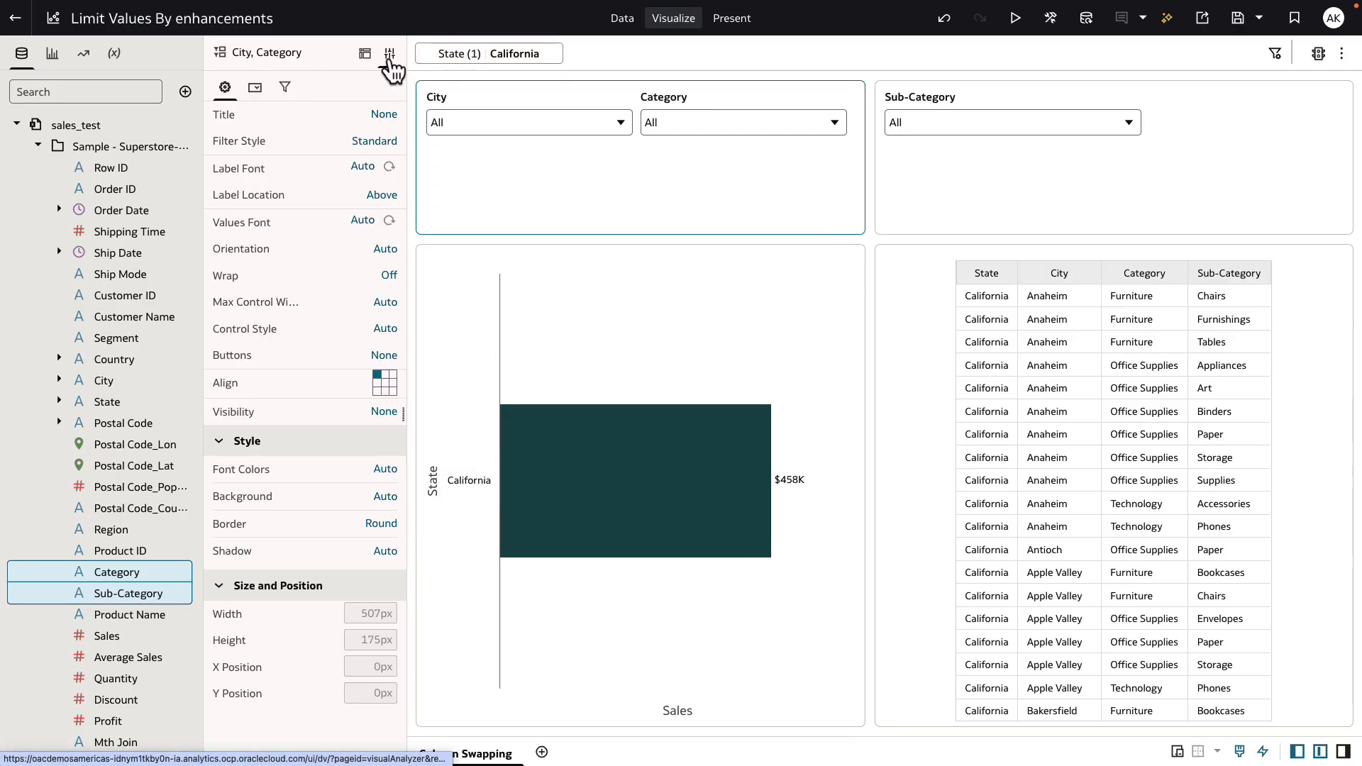
left_click(285, 88)
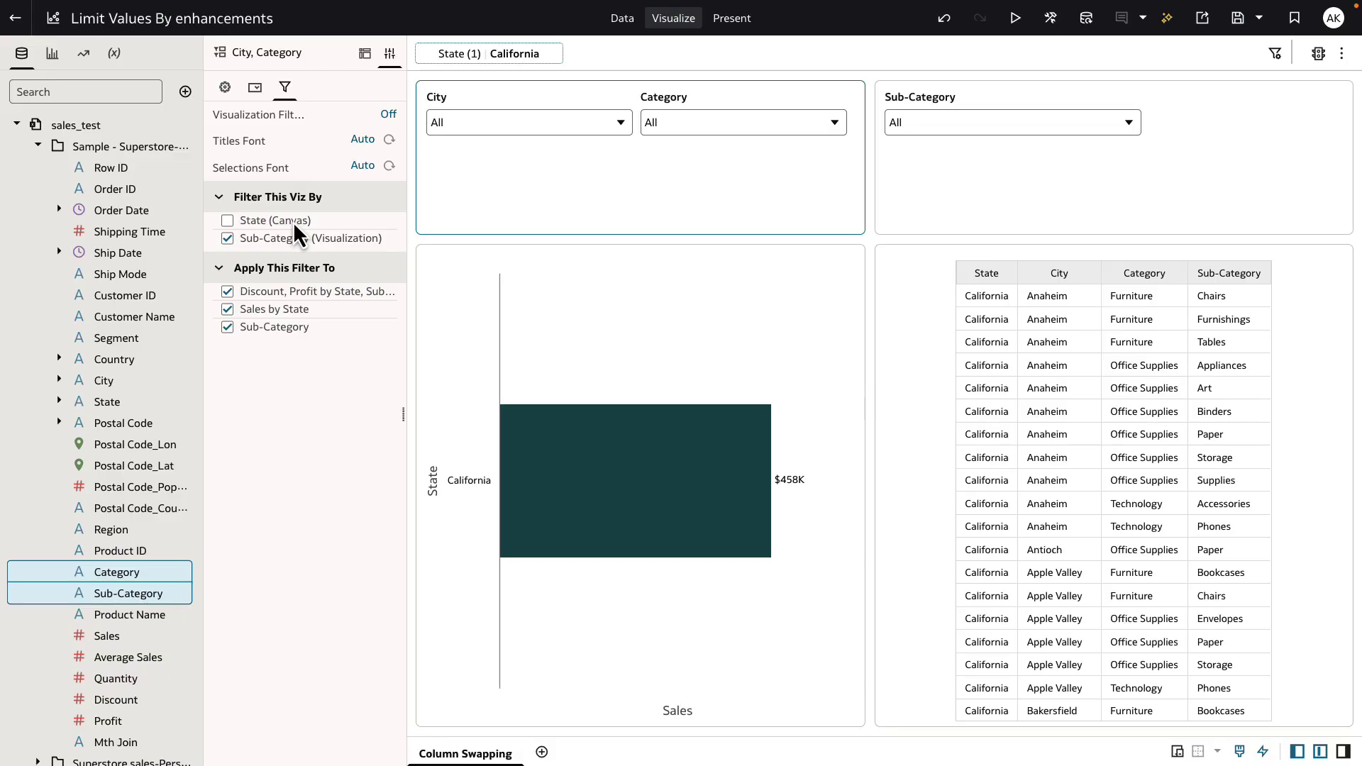
mouse_move(700, 159)
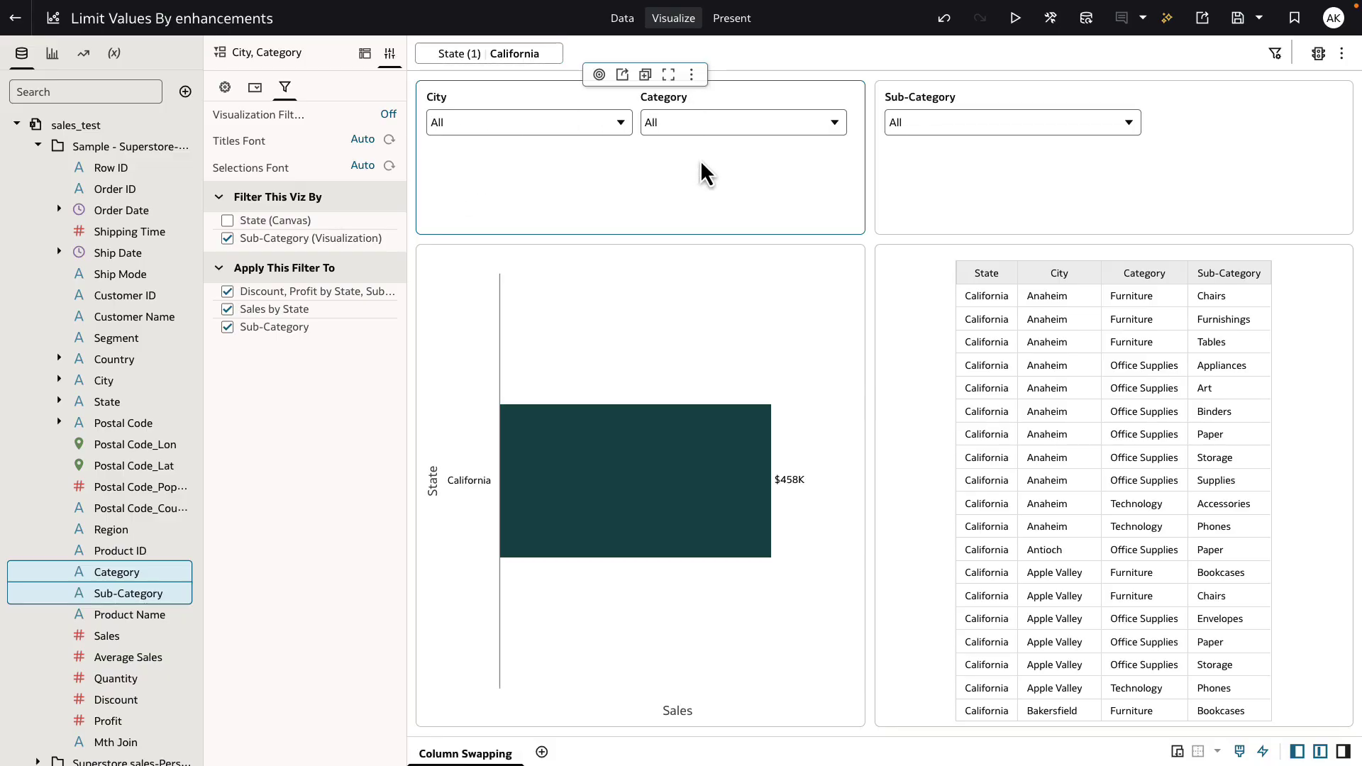
left_click(548, 127)
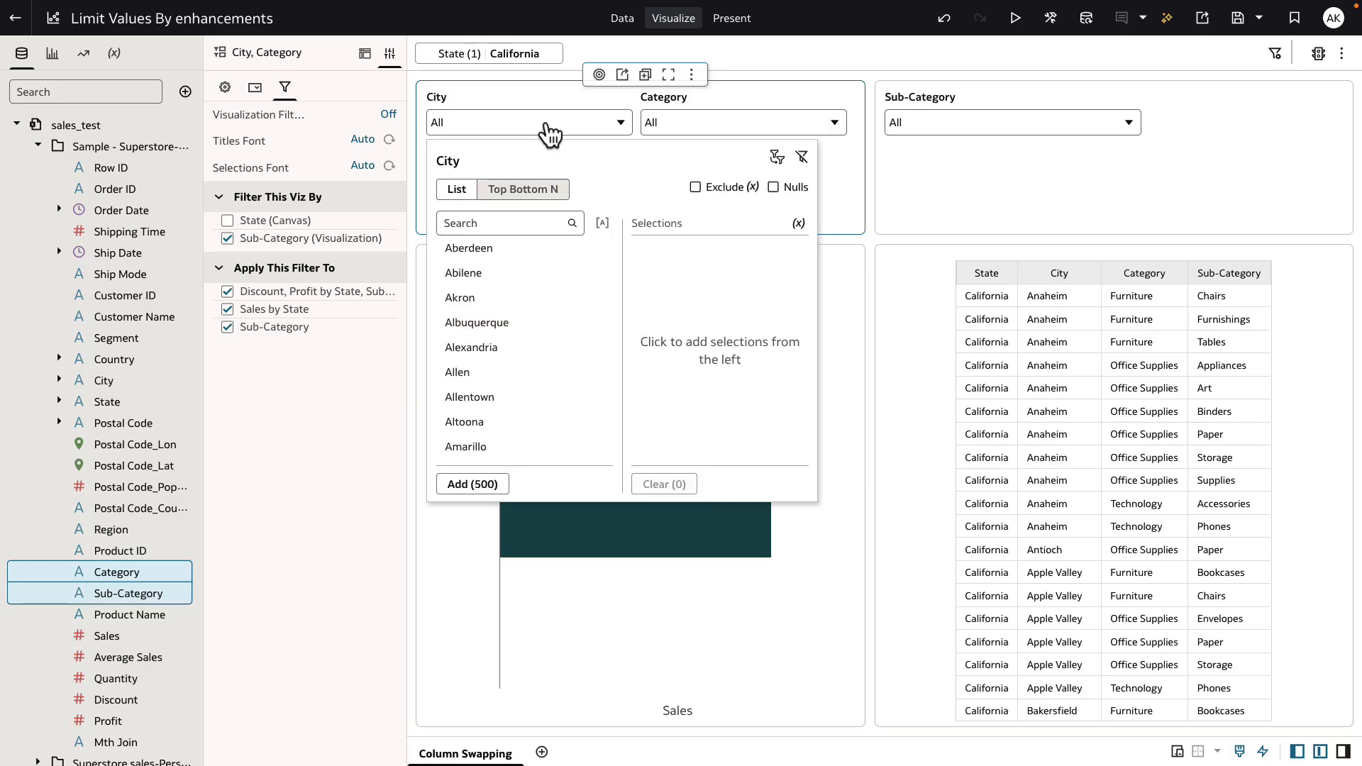